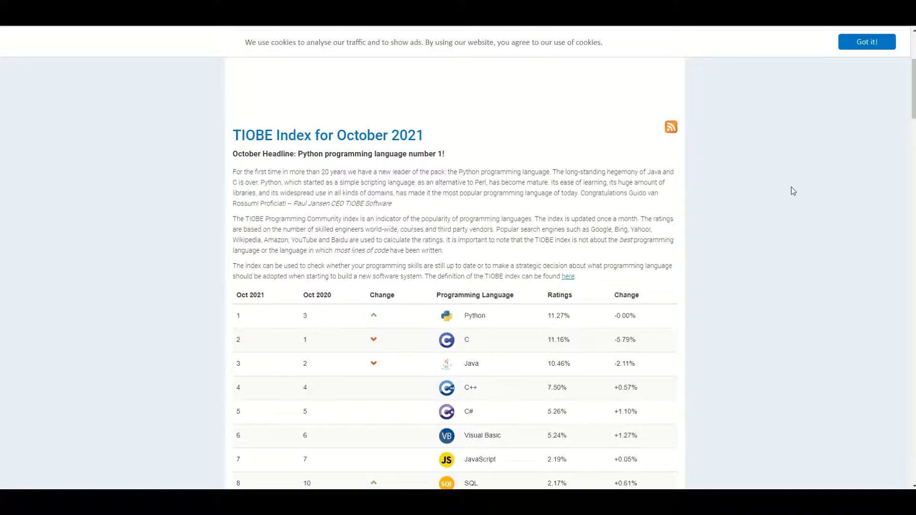
pyautogui.scroll(-1, 792, 191)
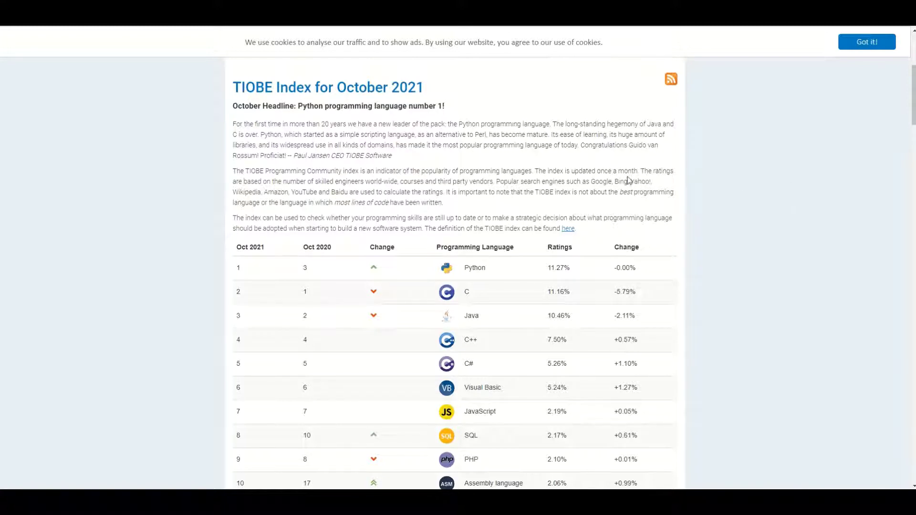
# - Highlight the TIOBE phrases on monthly updates, skilled engineers and rating search engines, then deselect
pyautogui.moveTo(599, 171); pyautogui.dragTo(638, 172)
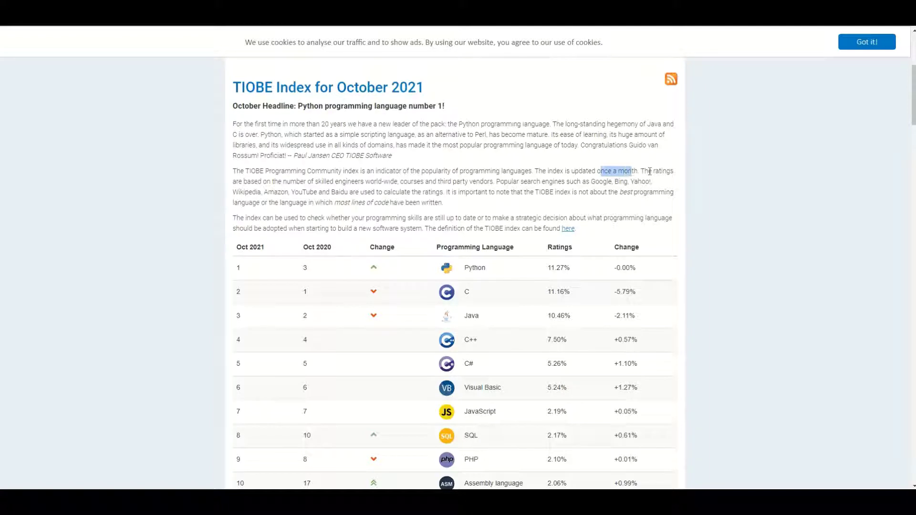
pyautogui.moveTo(297, 181); pyautogui.dragTo(396, 182)
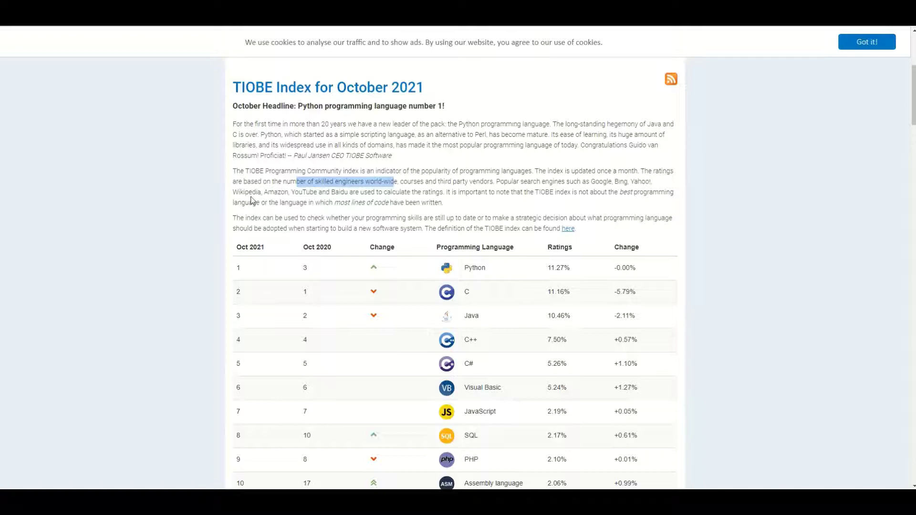
pyautogui.moveTo(244, 192); pyautogui.dragTo(350, 192)
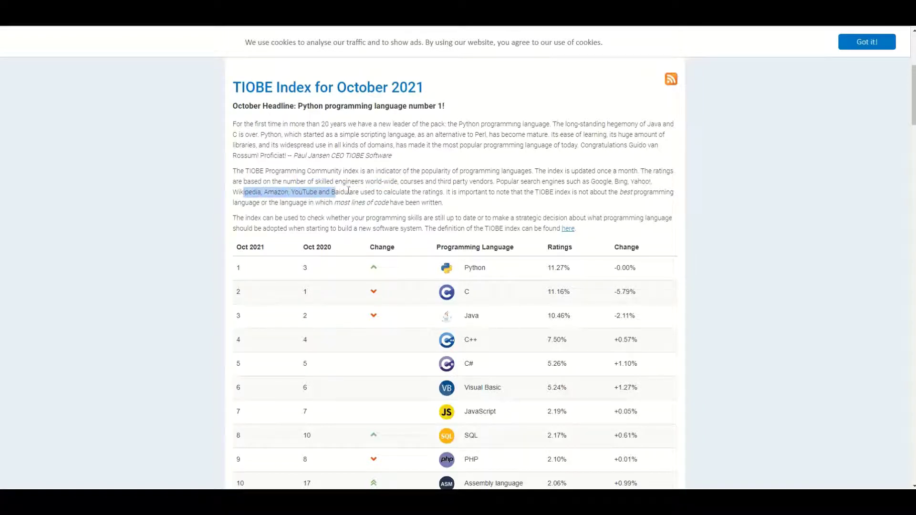
pyautogui.click(416, 194)
pyautogui.scroll(-2, 638, 193)
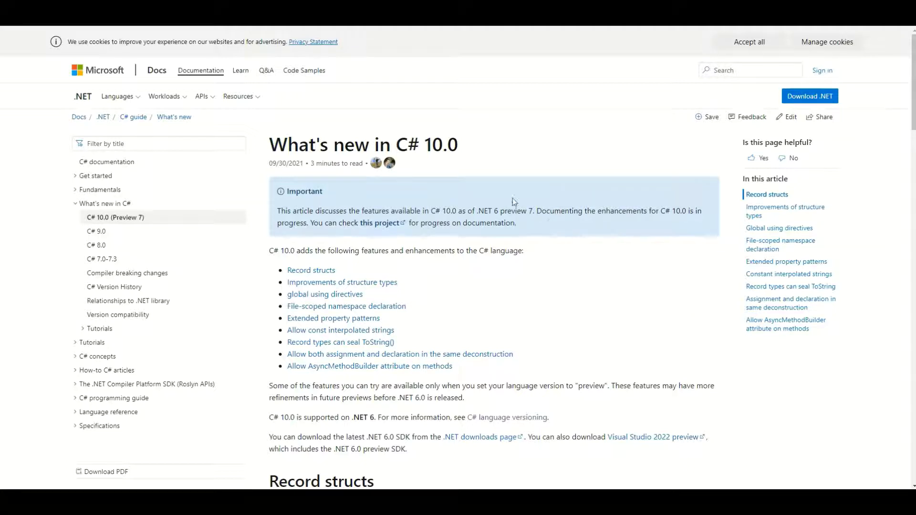
pyautogui.moveTo(397, 146); pyautogui.dragTo(480, 151)
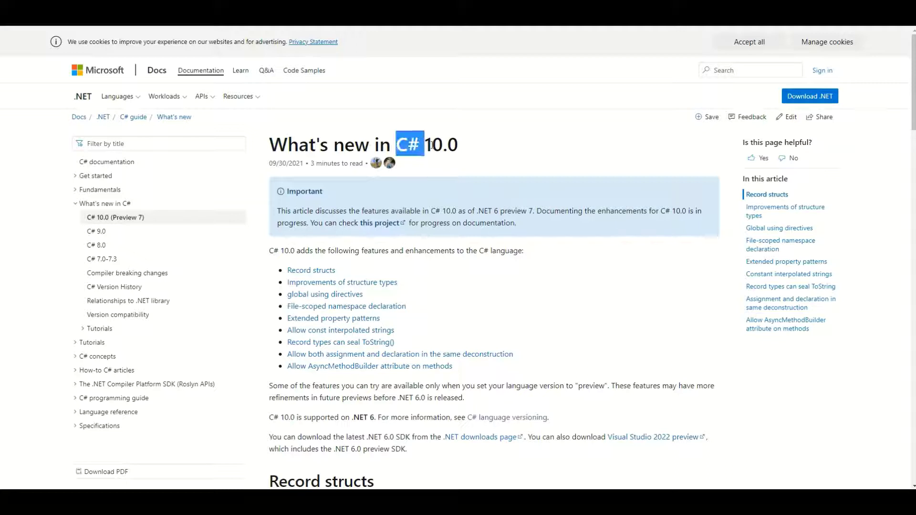
pyautogui.click(479, 152)
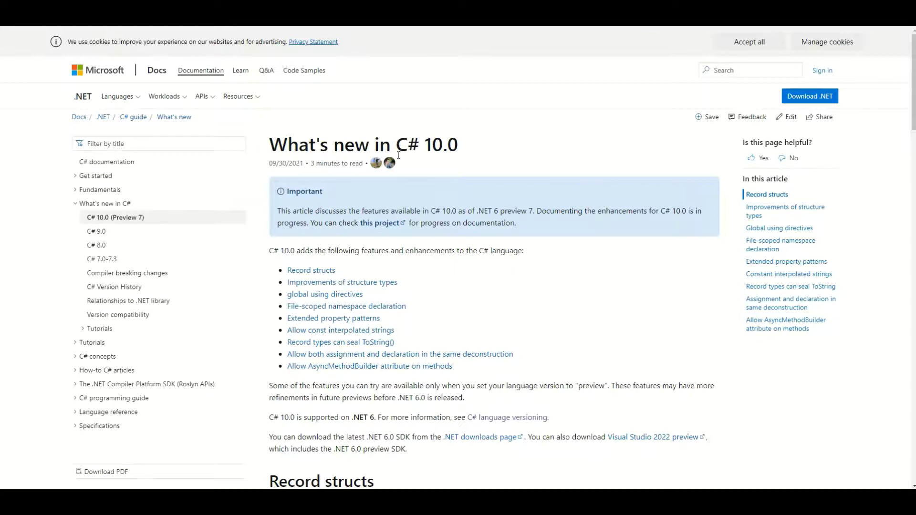
pyautogui.moveTo(397, 145); pyautogui.dragTo(455, 145)
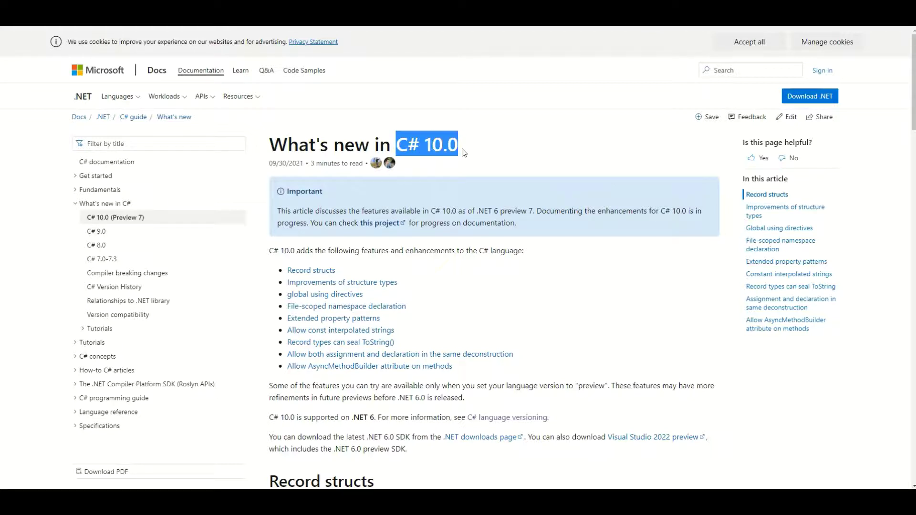
pyautogui.click(499, 161)
pyautogui.scroll(-2, 522, 177)
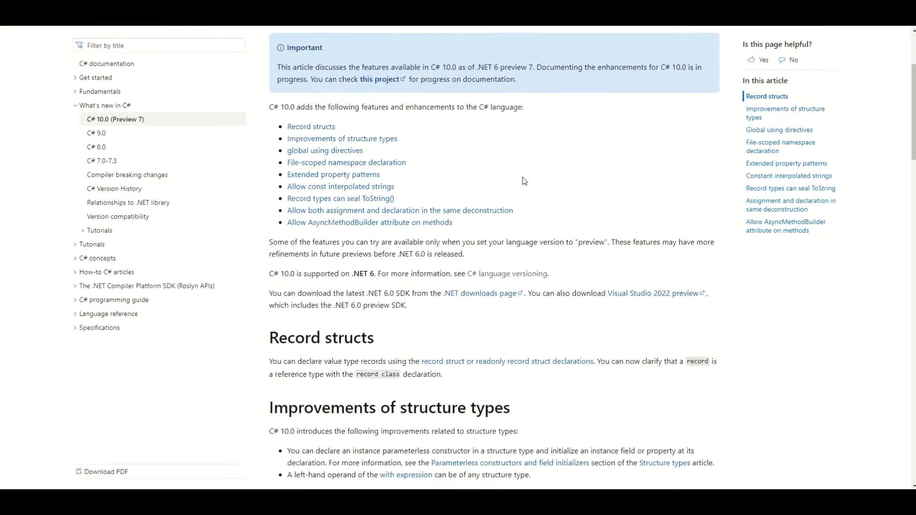
pyautogui.scroll(2, 522, 179)
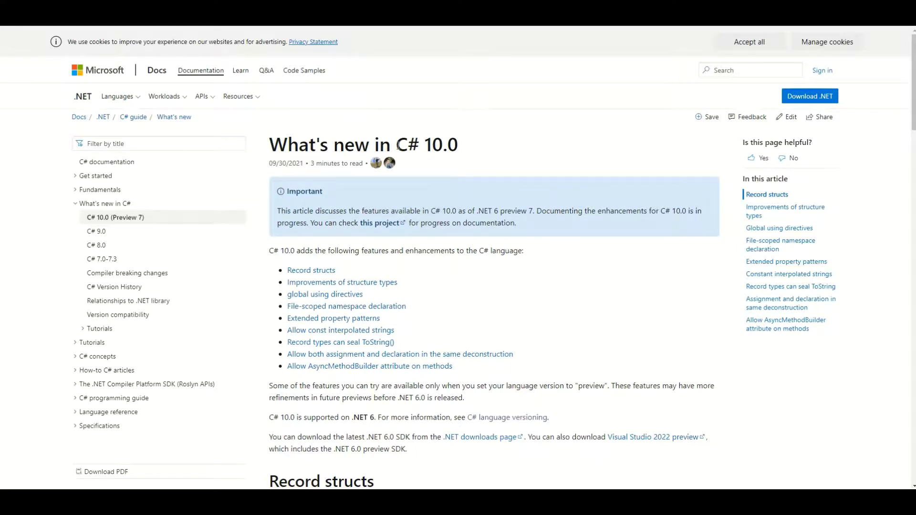
pyautogui.moveTo(397, 146); pyautogui.dragTo(461, 147)
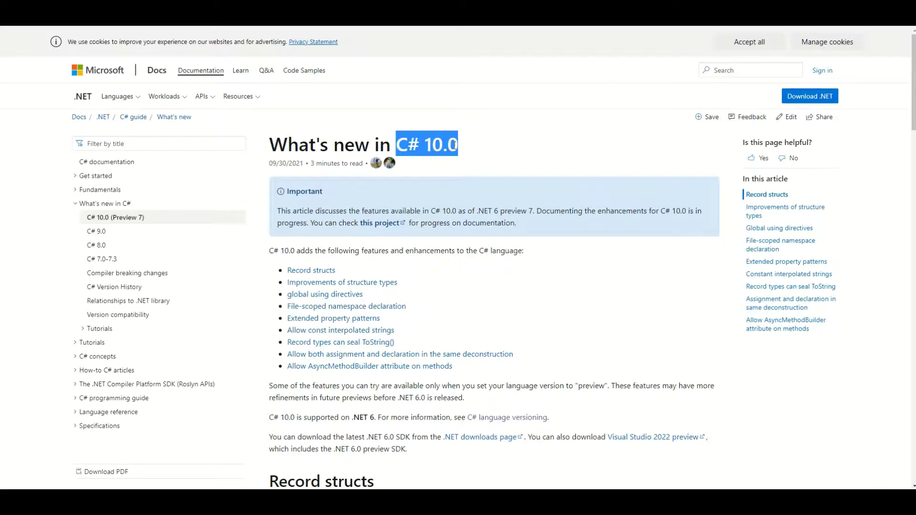
pyautogui.click(471, 155)
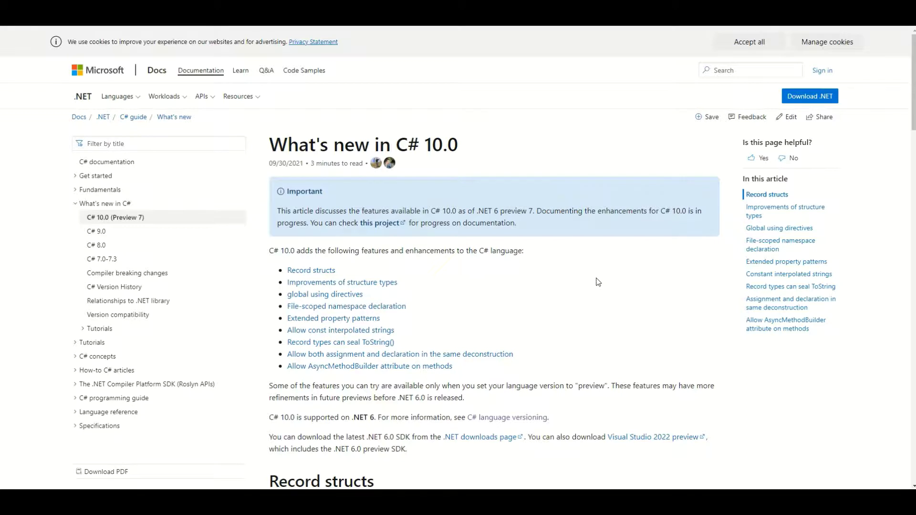
pyautogui.scroll(-2, 598, 282)
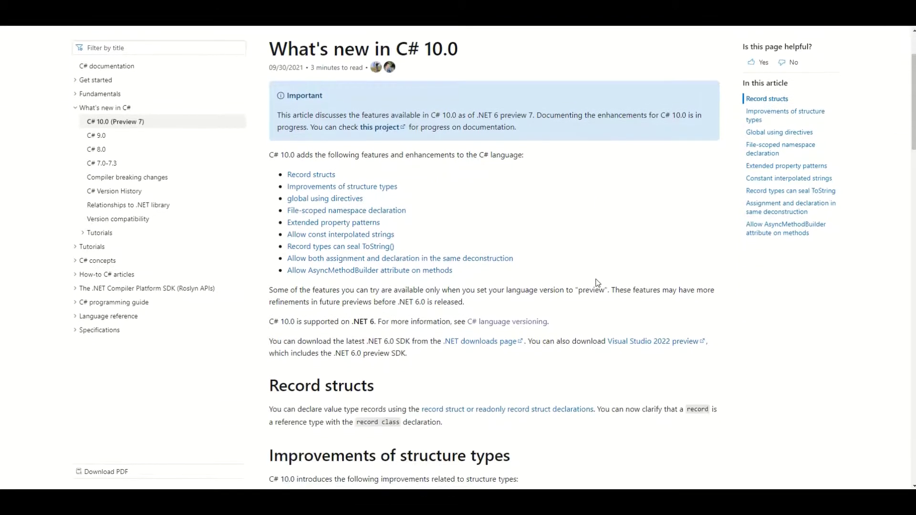
pyautogui.scroll(2, 597, 282)
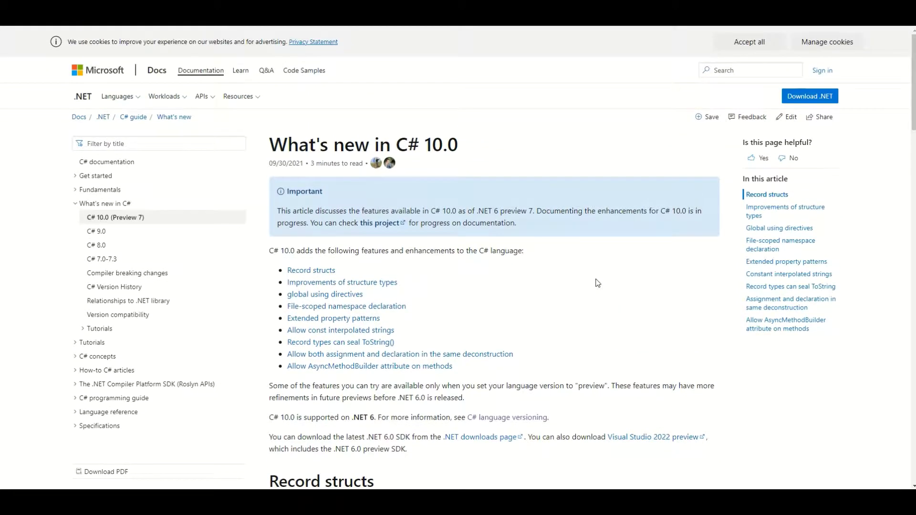